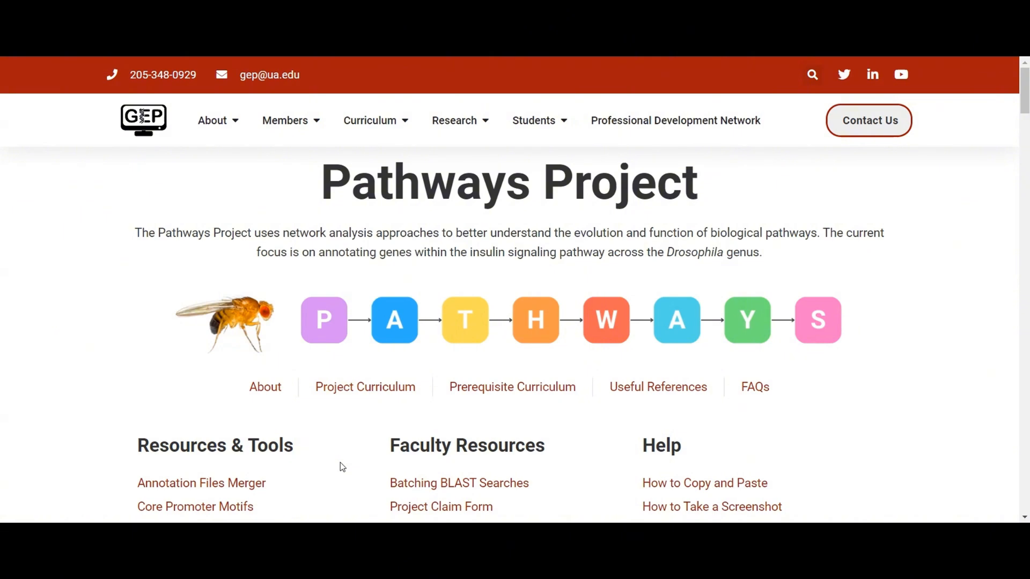
Open the Annotation Files Merger and merge the GFF files 66d47e0d2c4c6911555276.gff and 66d480b72a2ae231143892.gff, with the file type set to GFF Files (.gff).
click(257, 485)
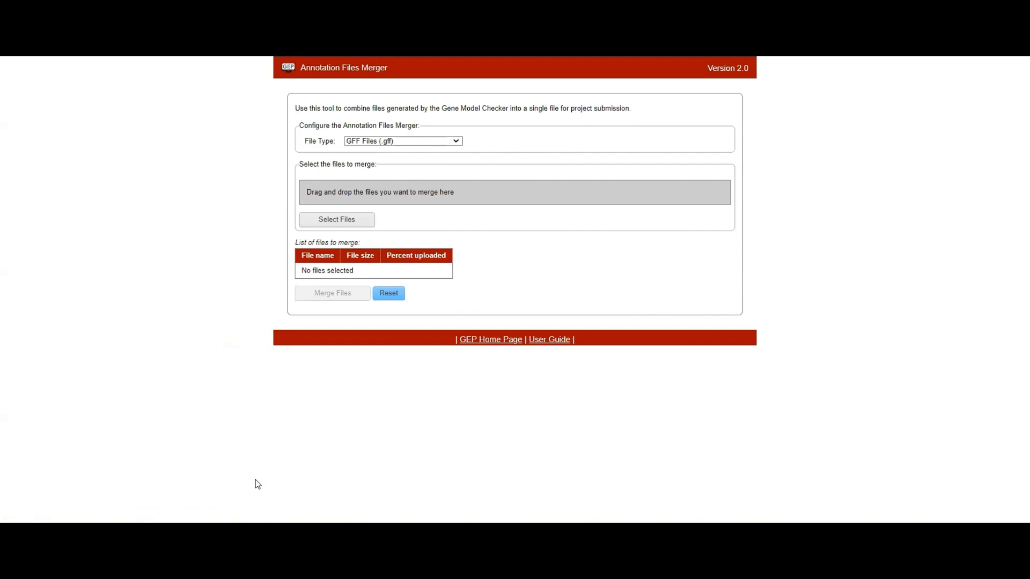
click(406, 141)
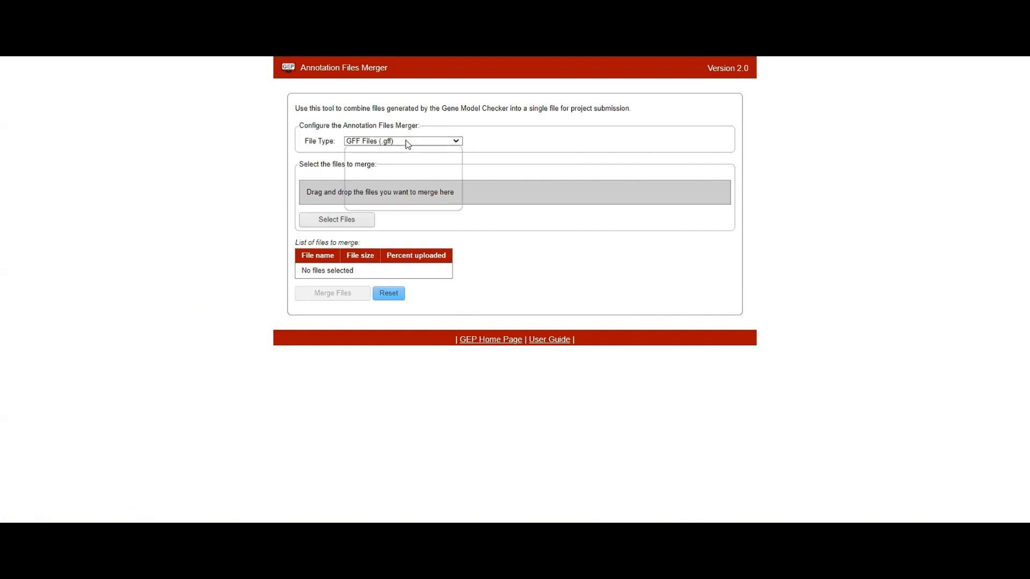
click(404, 155)
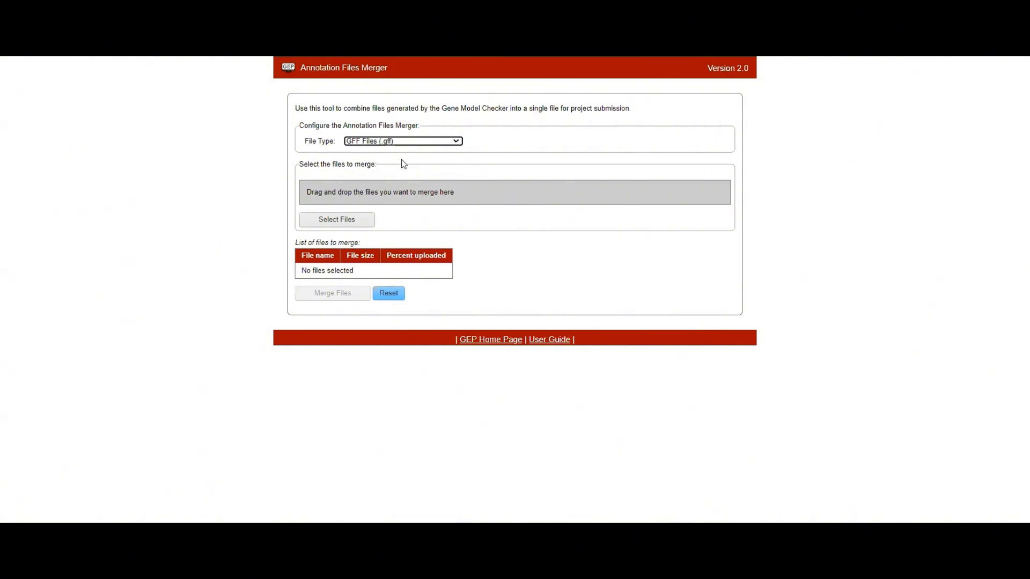
click(367, 225)
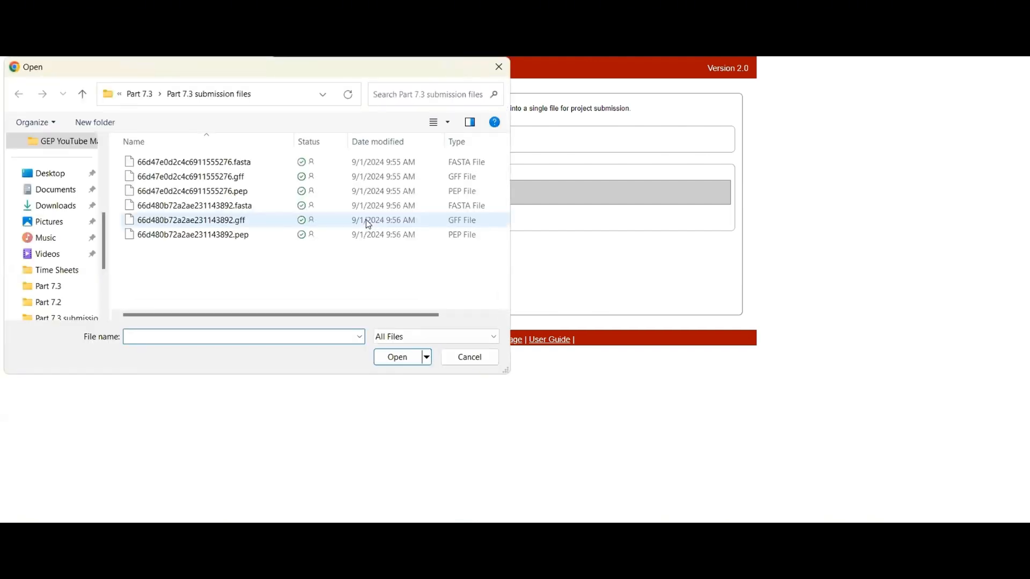
click(315, 221)
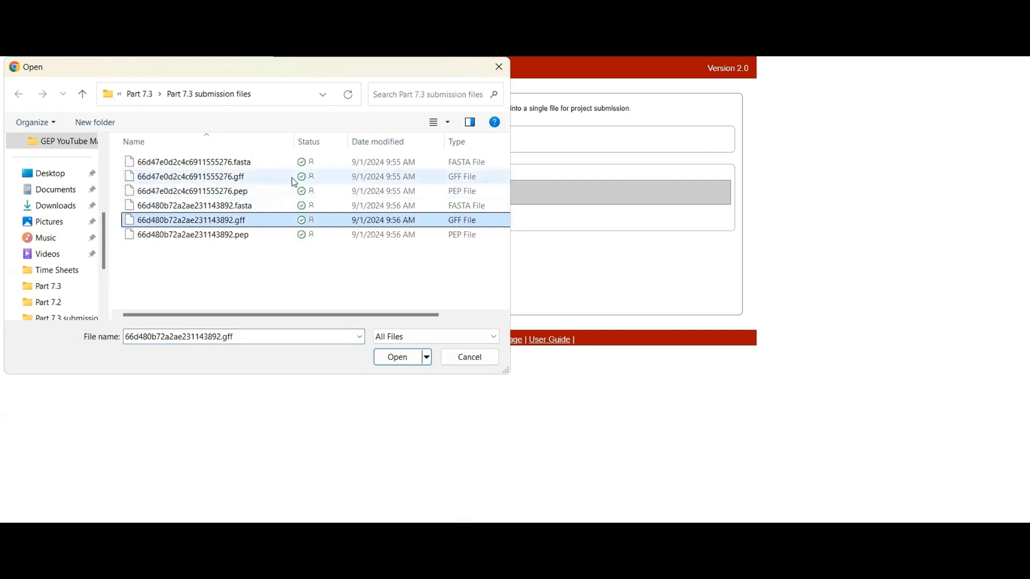
ctrl+click(294, 177)
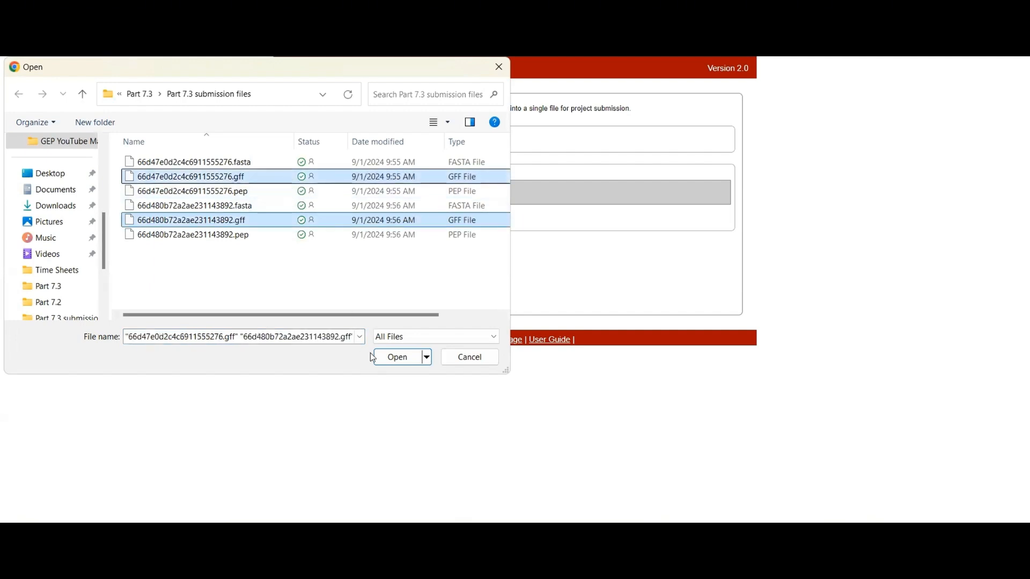
click(398, 357)
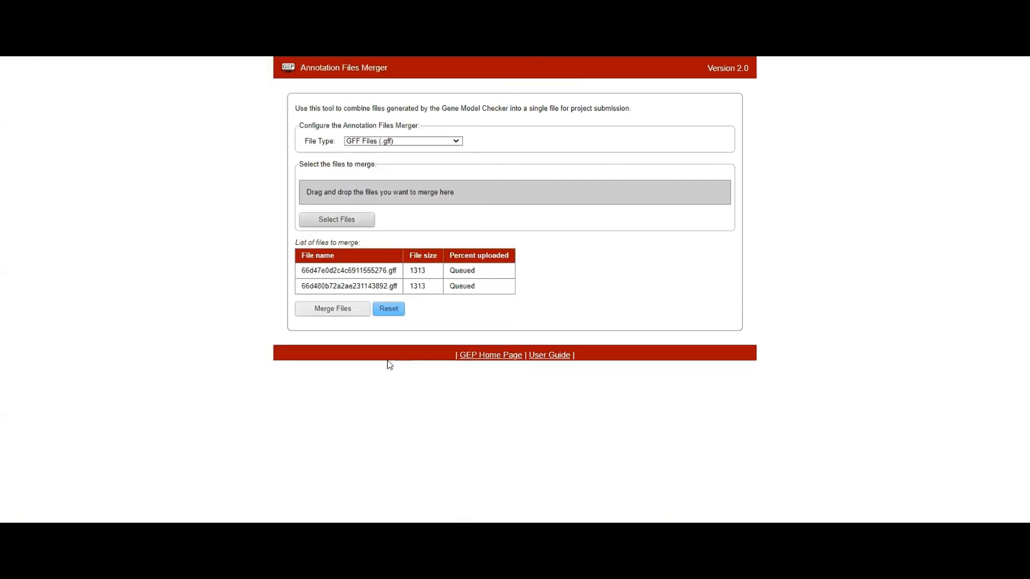
click(341, 313)
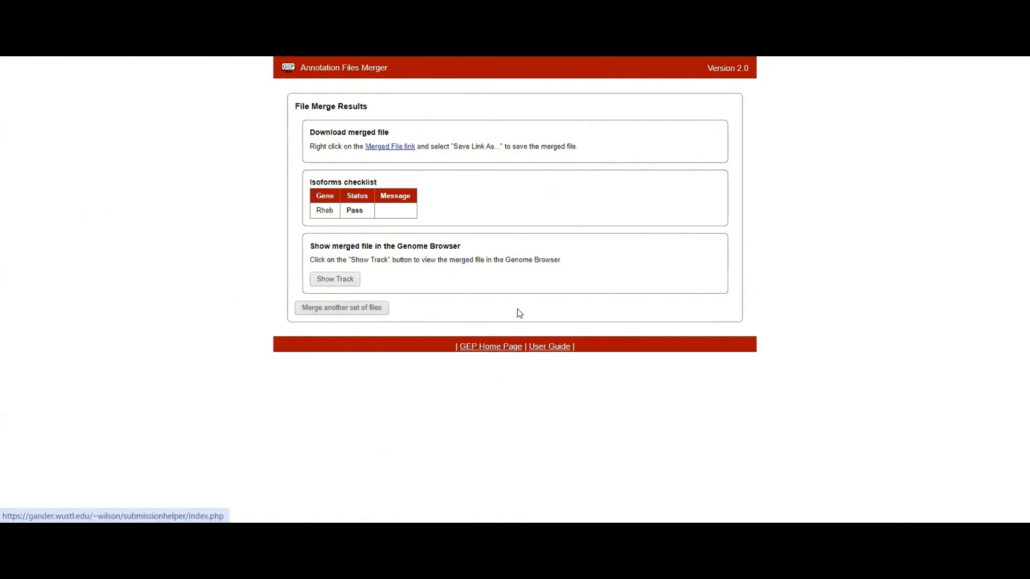
Save the merged GFF file as dyak_Rheb in the Part 7.3 submission files folder.
right_click(385, 150)
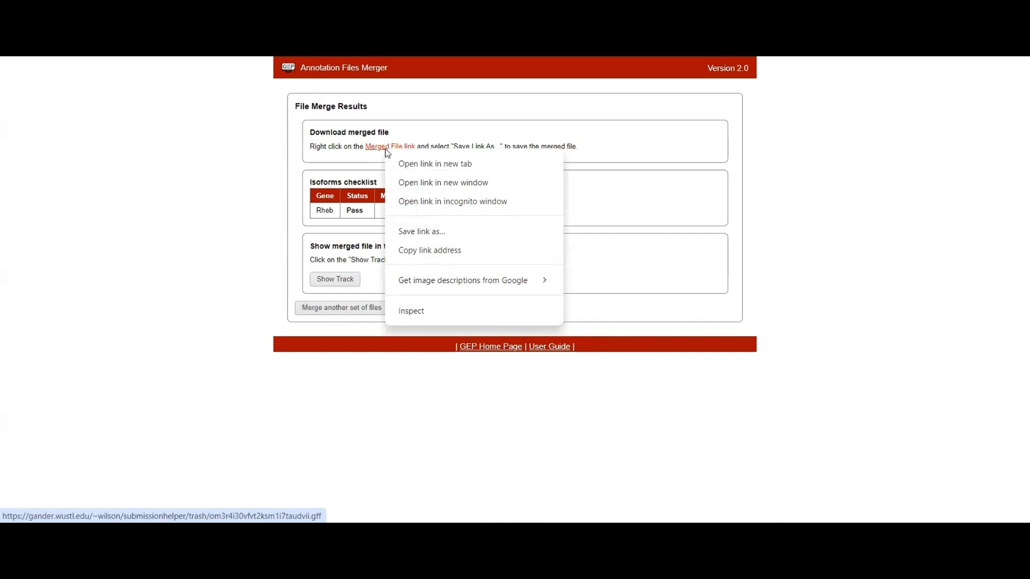
click(418, 232)
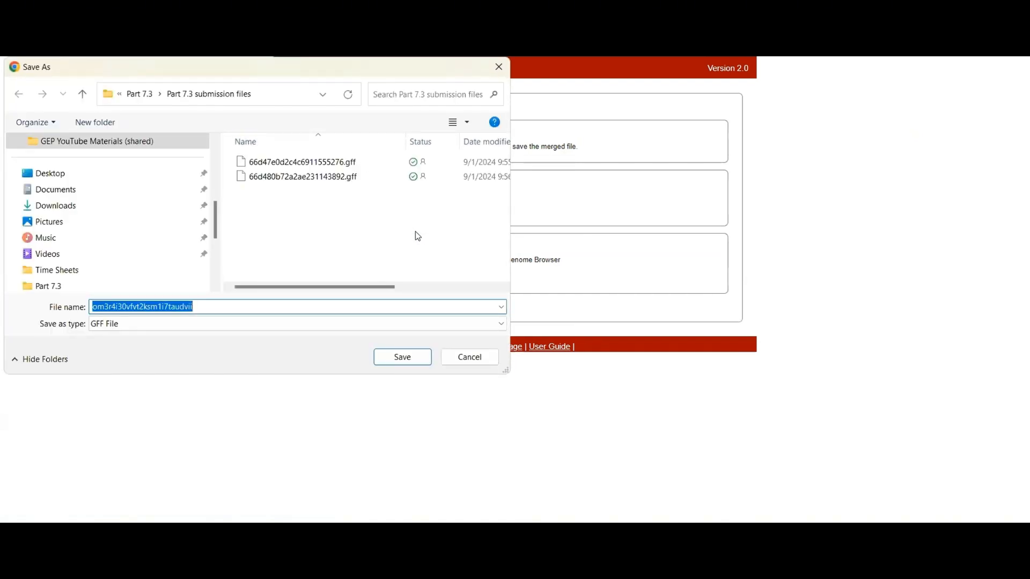
text(dyak_)
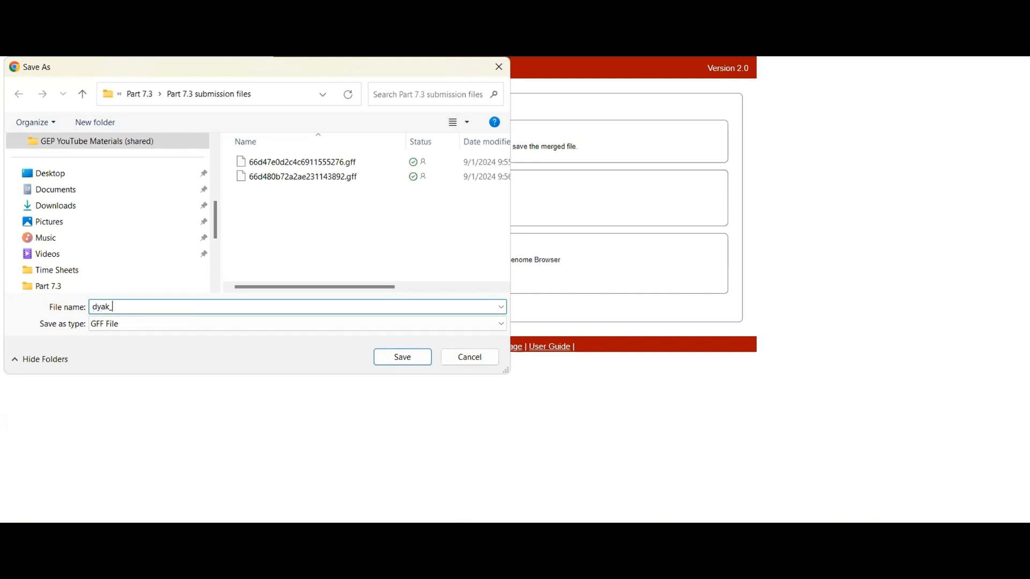
text(Rheb)
click(407, 359)
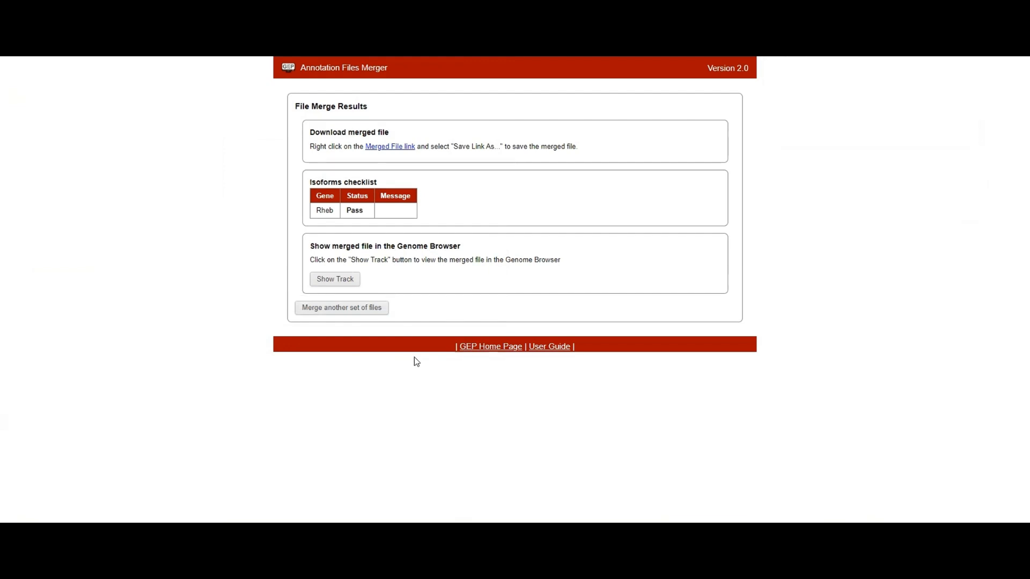
Start another merge with file type Transcript Sequence Files (.fasta), combining 66d47e0d2c4c6911555276.fasta and 66d480b72a2ae231143892.fasta.
click(349, 310)
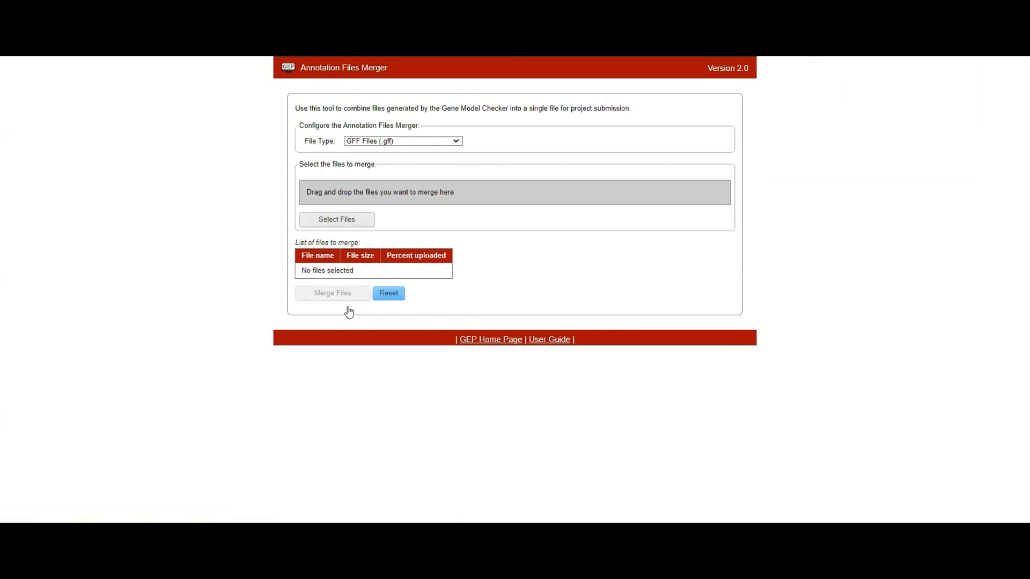
click(456, 141)
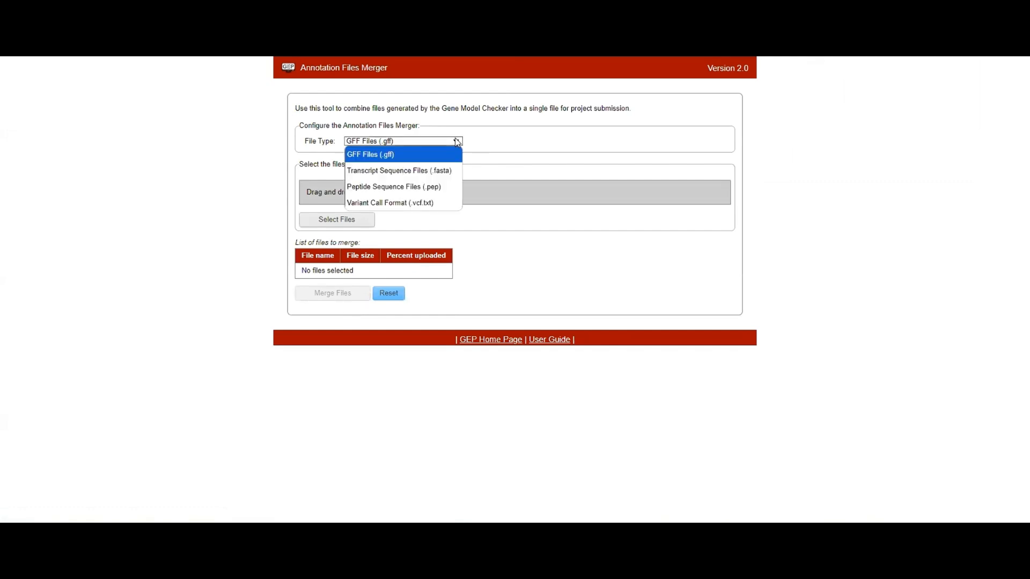
click(443, 171)
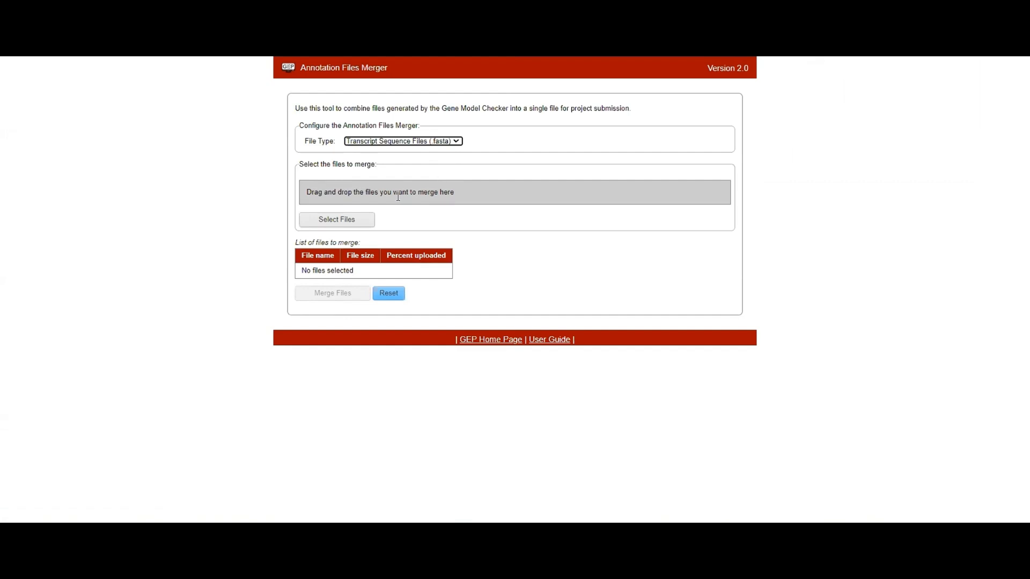
click(358, 225)
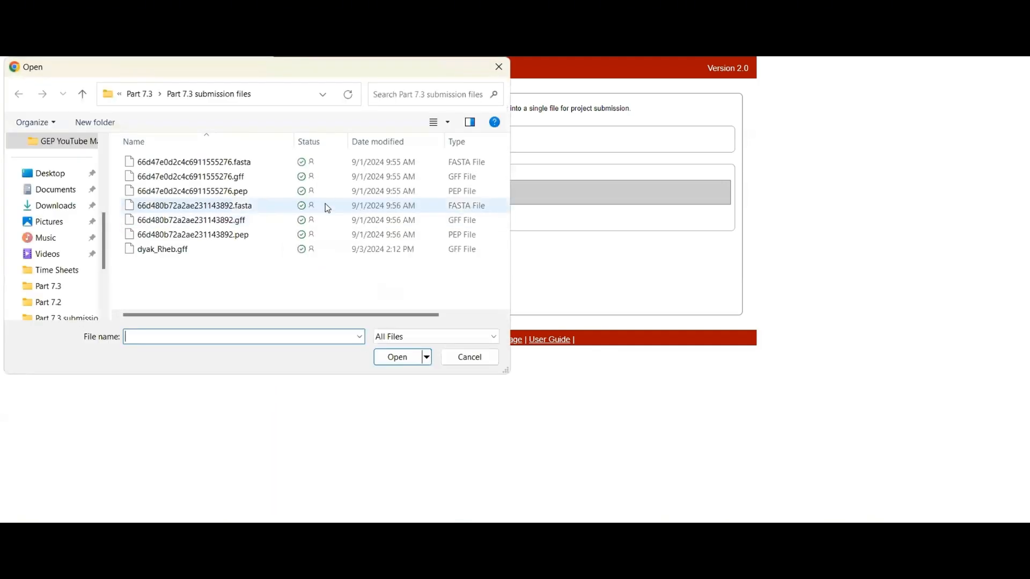
click(326, 206)
ctrl+click(317, 165)
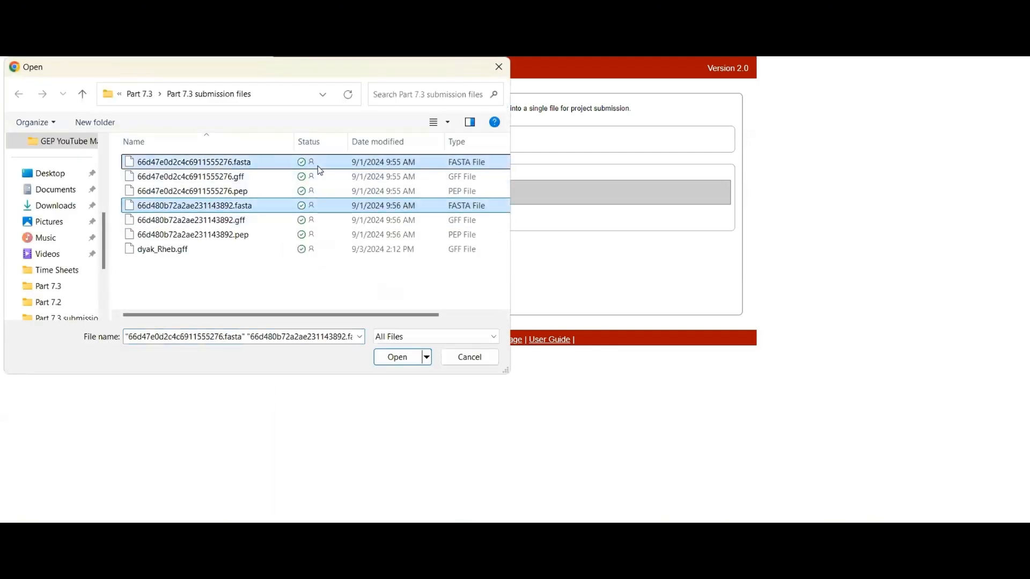
click(389, 358)
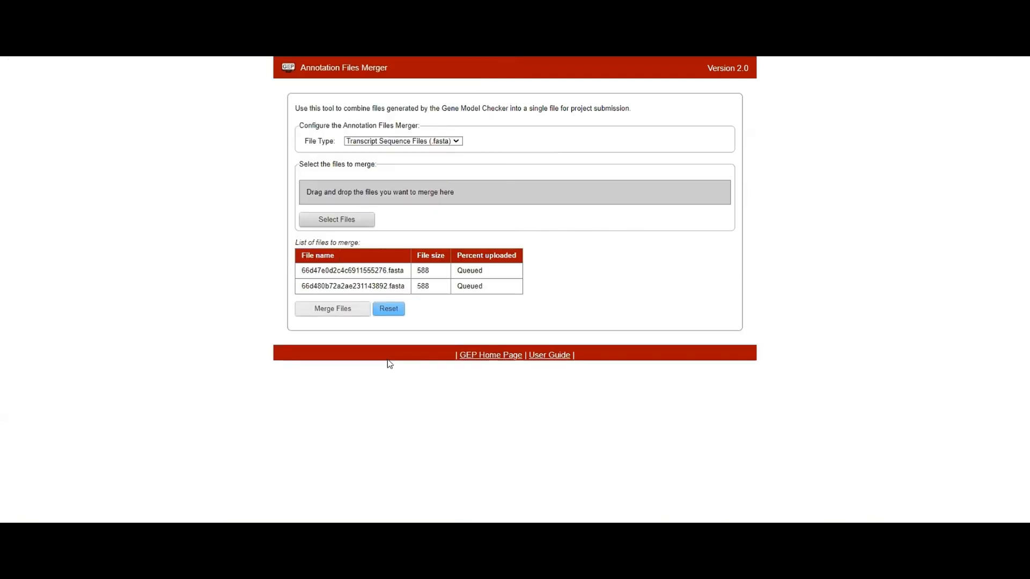
click(336, 307)
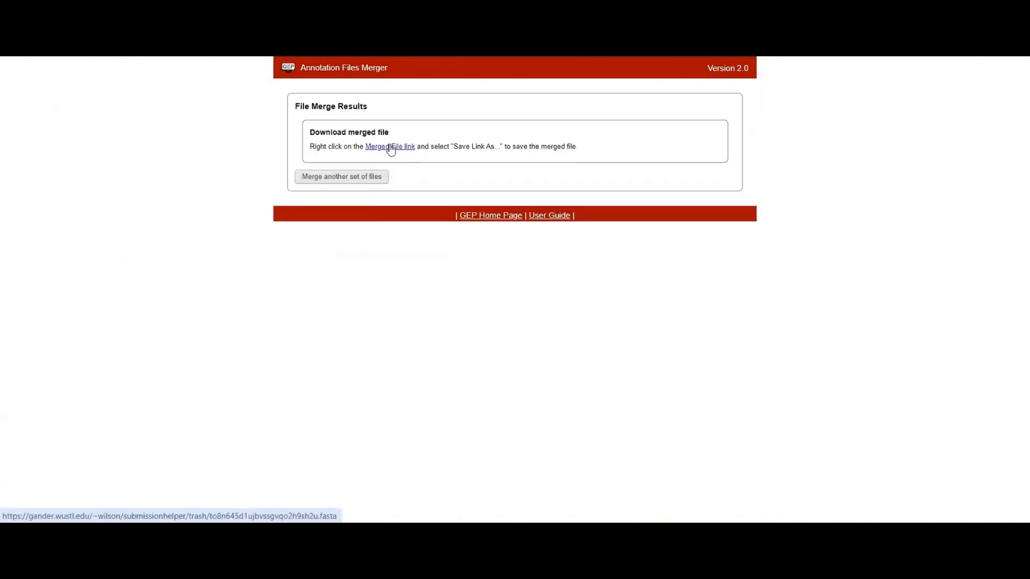
Save the merged transcript FASTA file as dyak_Rheb in the Part 7.3 submission files folder.
right_click(391, 149)
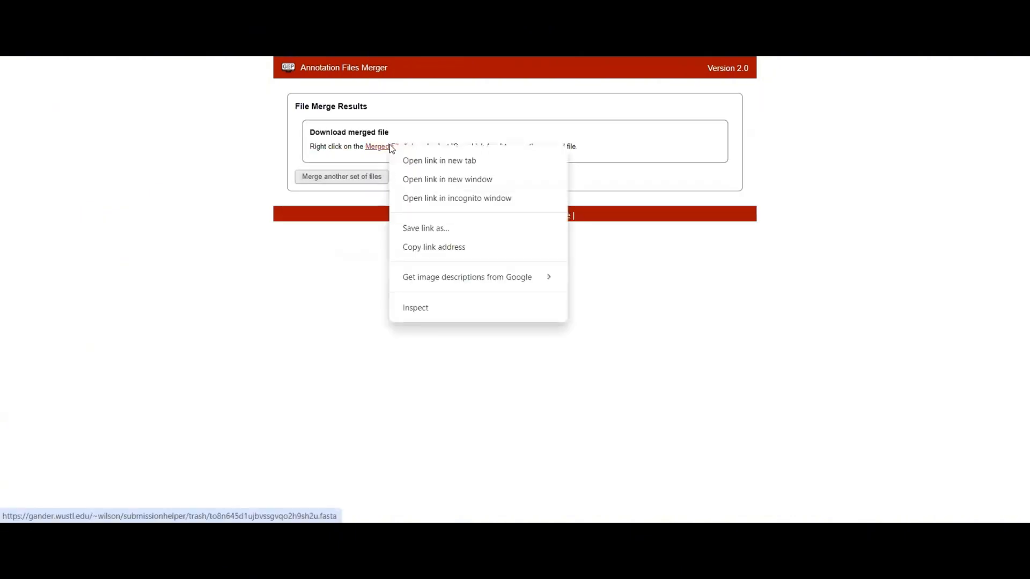
click(413, 227)
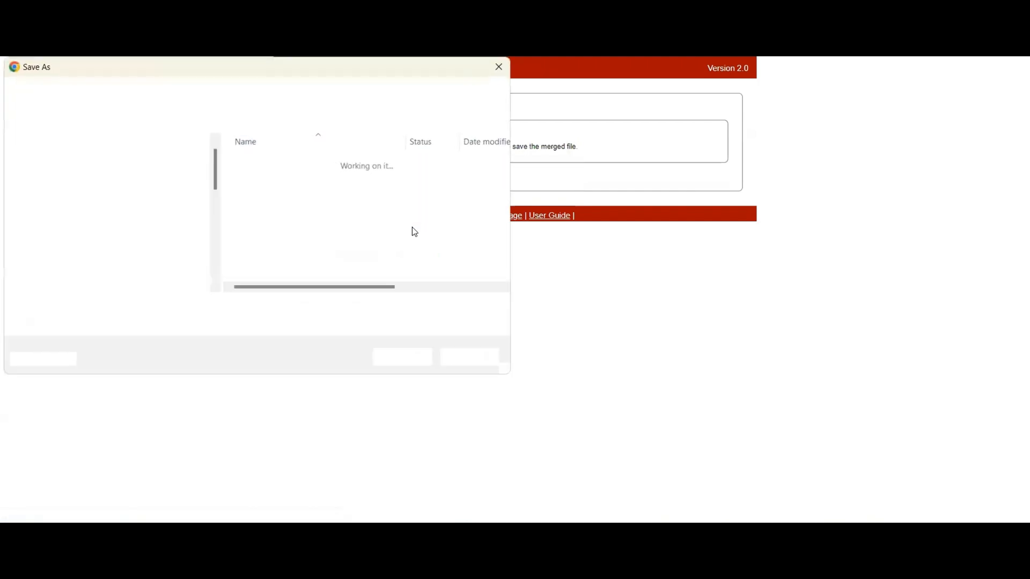
text(dyak)
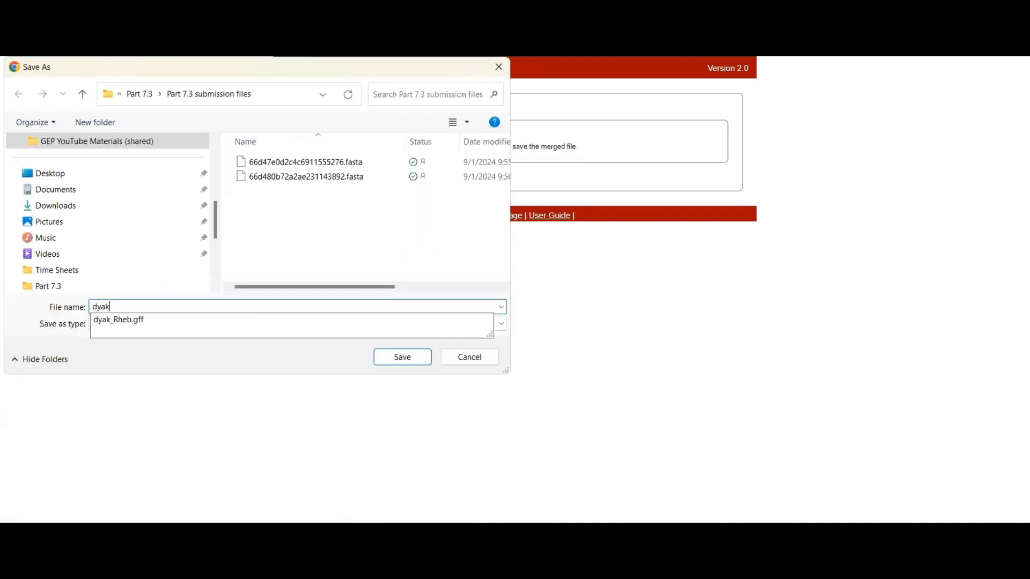
text(_Rheb)
click(410, 362)
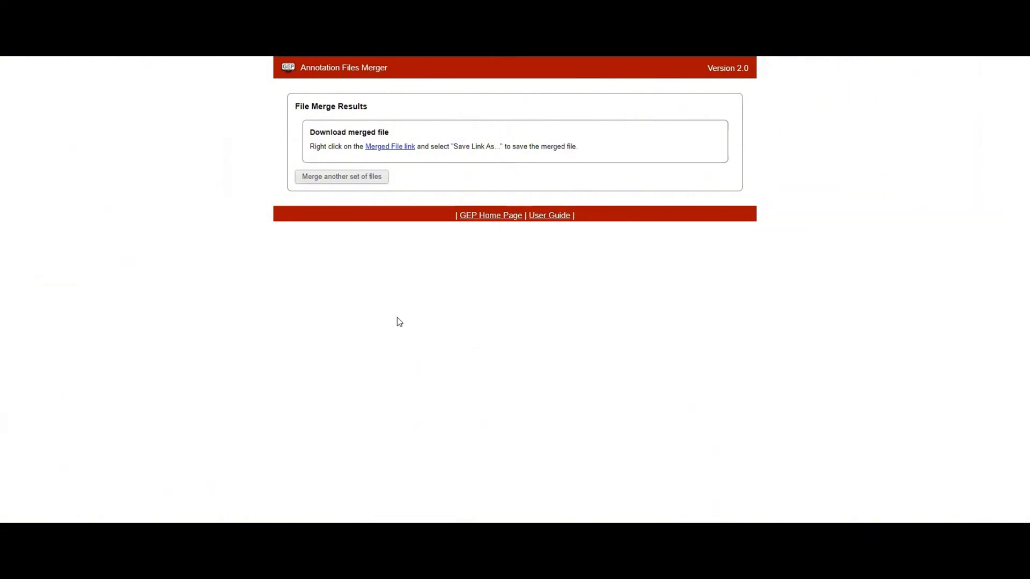
Start another merge with file type Peptide Sequence Files (.pep), combining 66d47e0d2c4c6911555276.pep and 66d480b72a2ae231143892.pep.
click(373, 186)
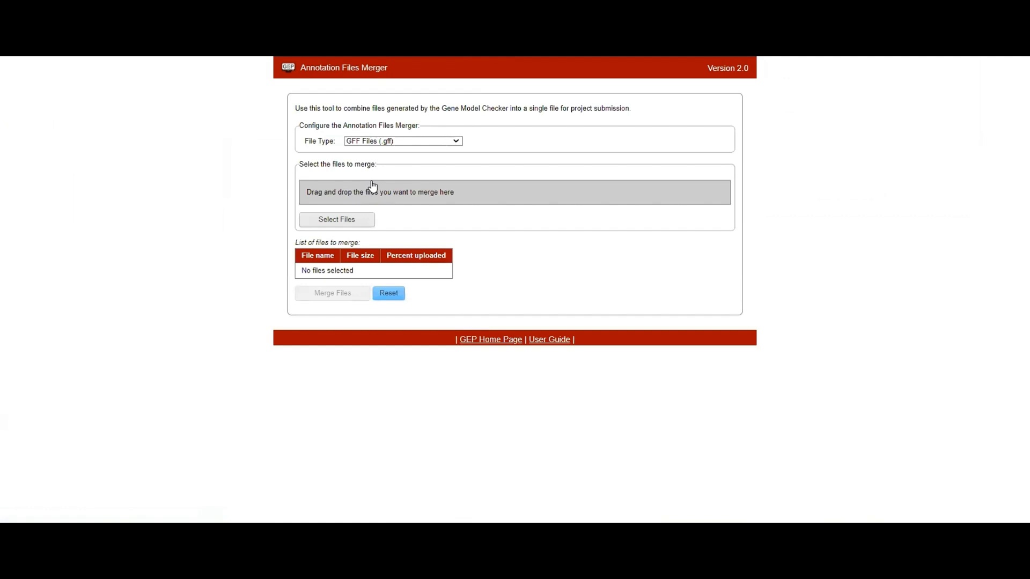
click(401, 141)
click(403, 185)
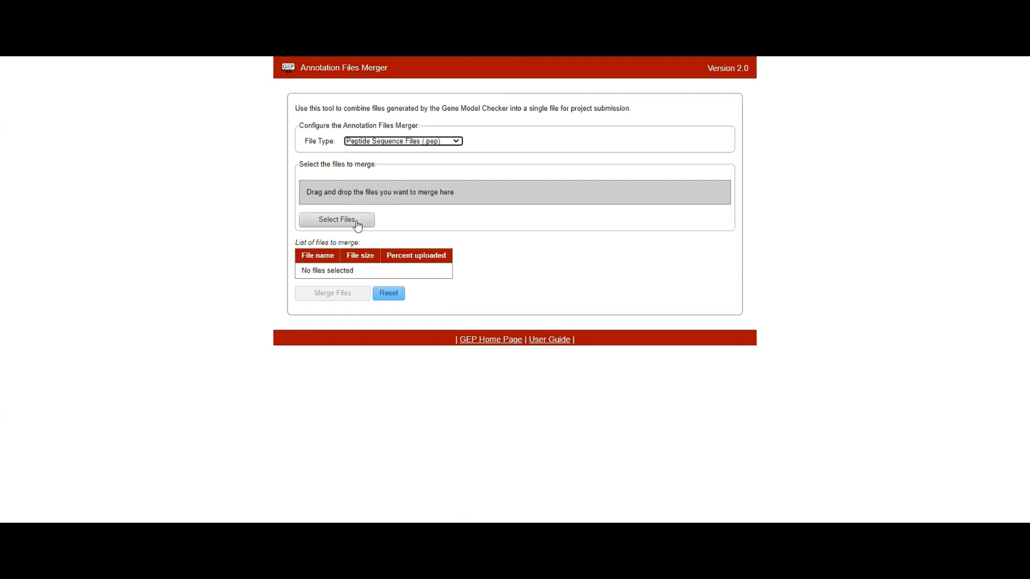
click(337, 220)
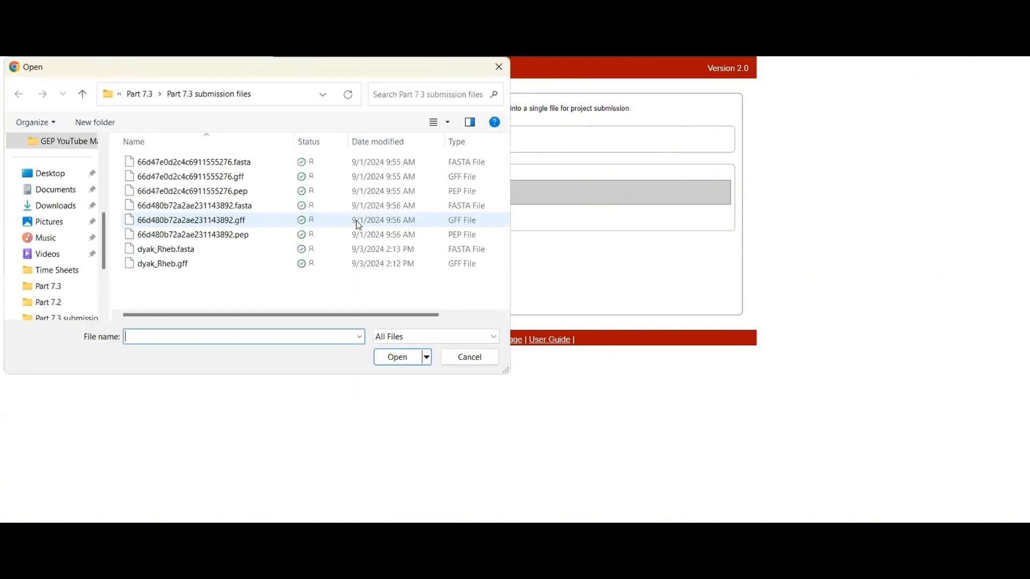
click(323, 190)
ctrl+click(315, 232)
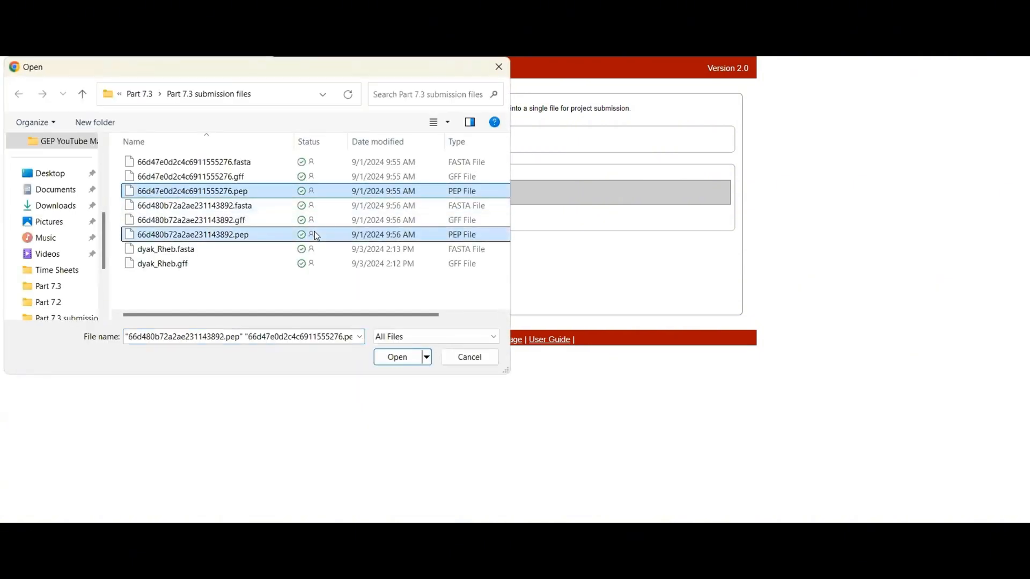
click(388, 363)
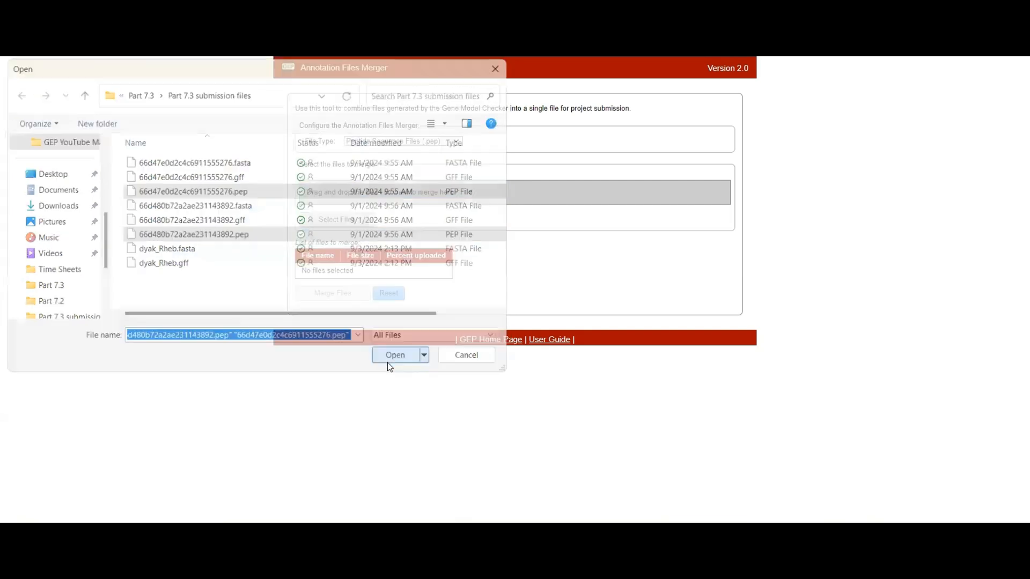
click(339, 303)
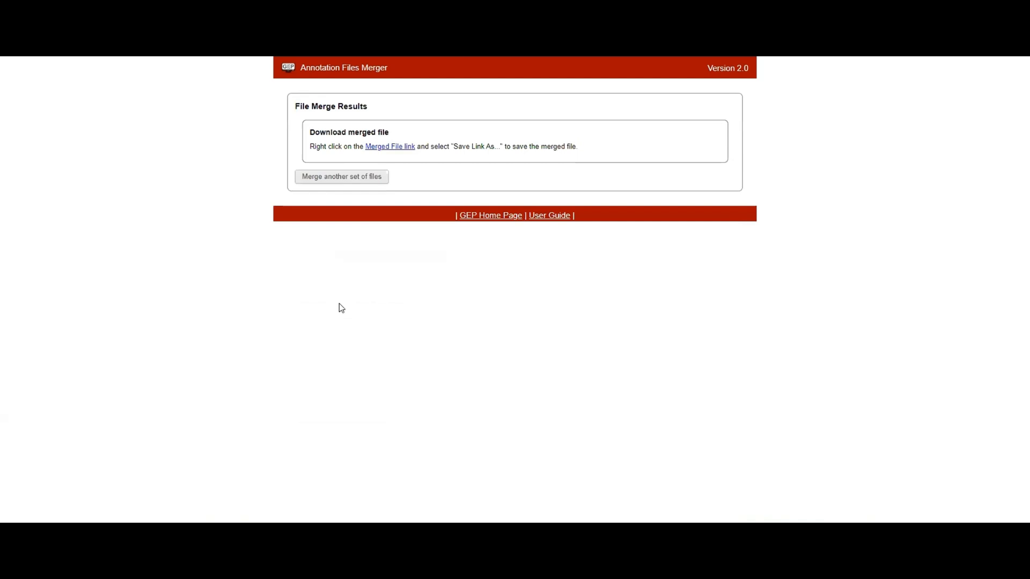
Save the merged peptide sequence file as dyak_Rheb in the Part 7.3 submission files folder.
right_click(376, 148)
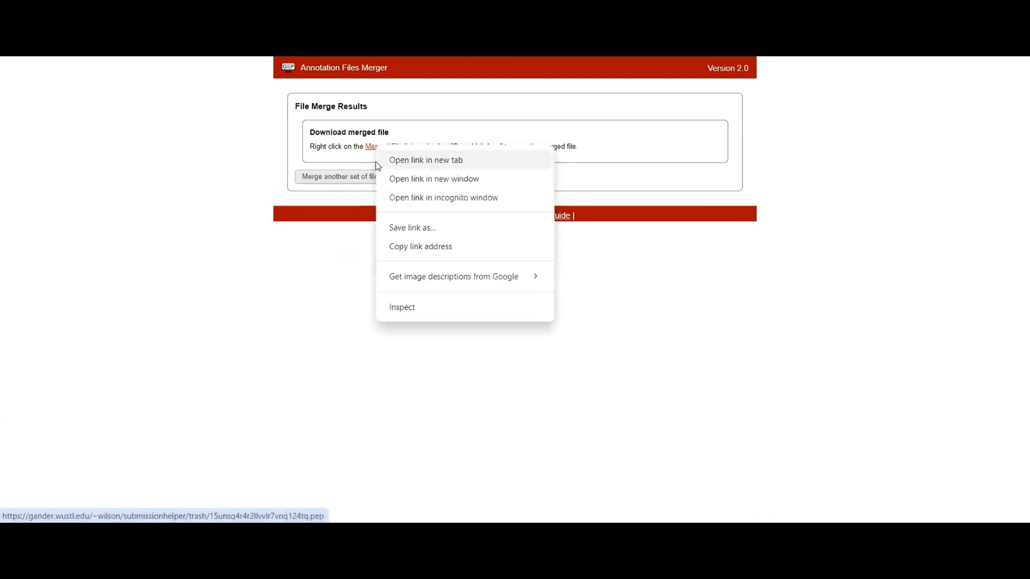
click(399, 229)
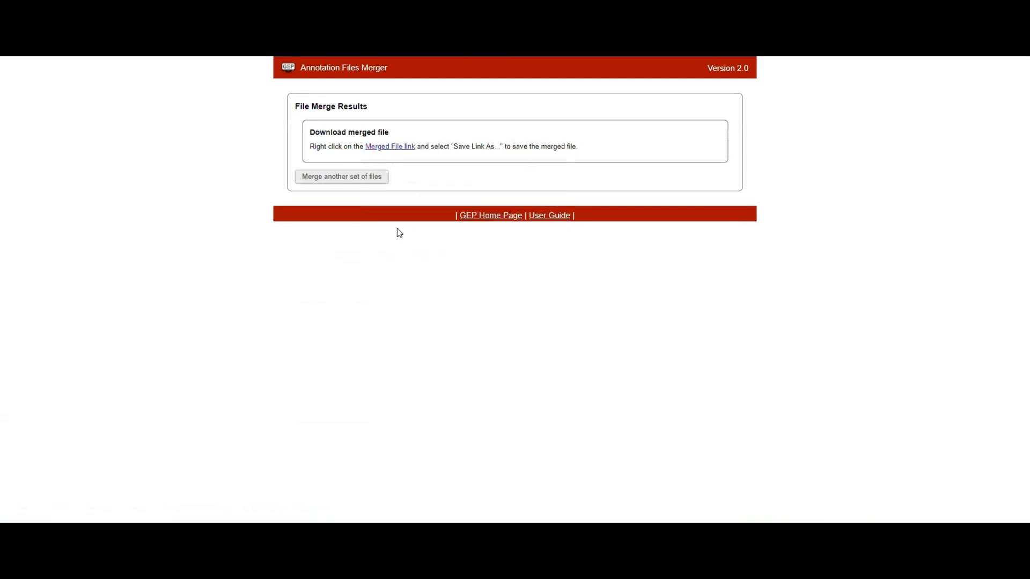
text(dya)
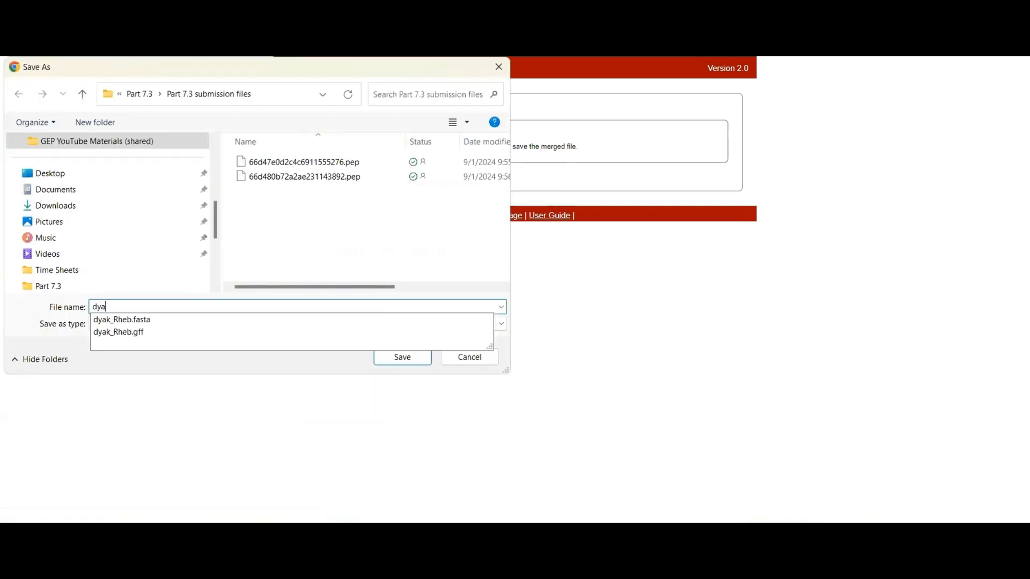
text(k_Rheb)
click(415, 368)
click(416, 368)
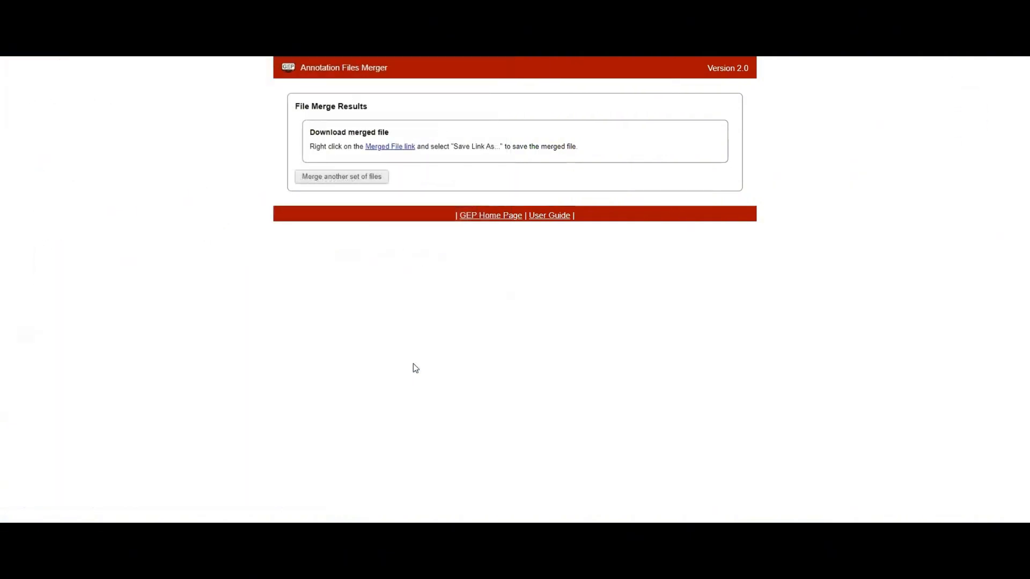